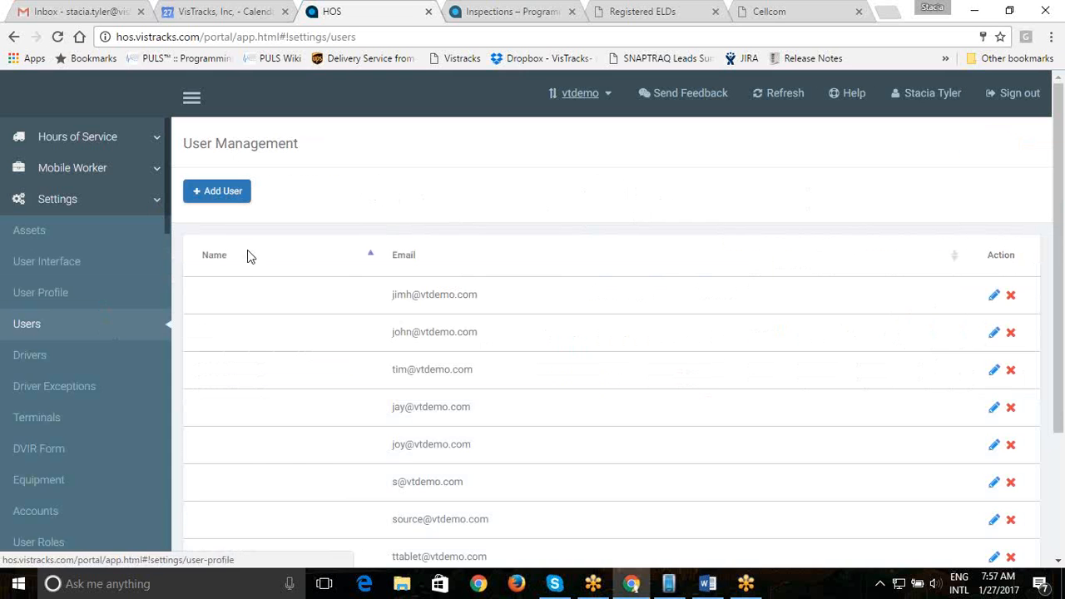
- Start a new user and enter the user's first and last name
click(219, 196)
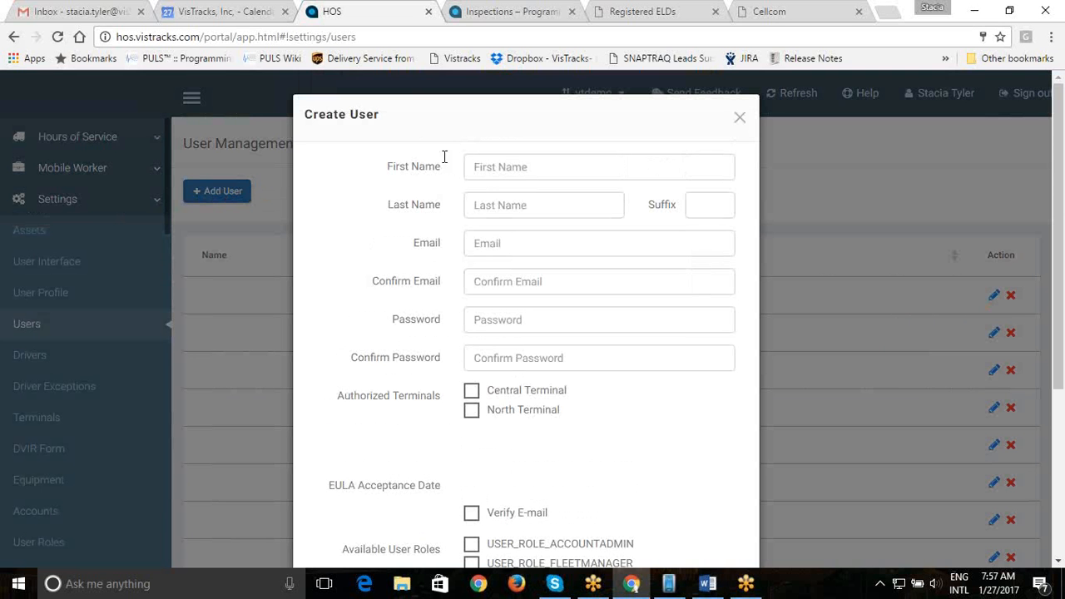
click(486, 163)
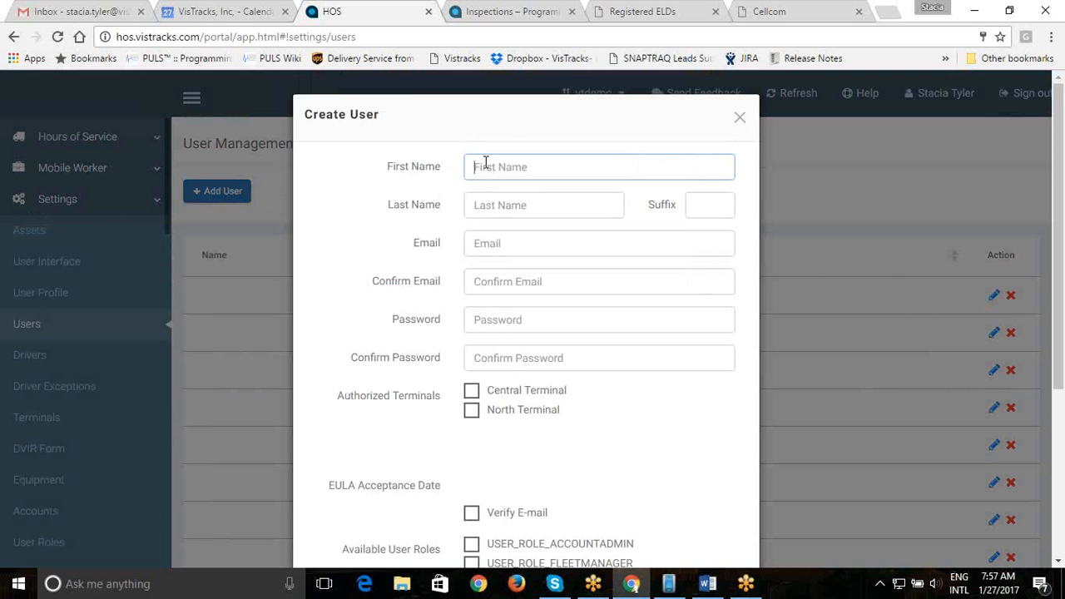
text(Joe)
key(Tab)
text(Smith)
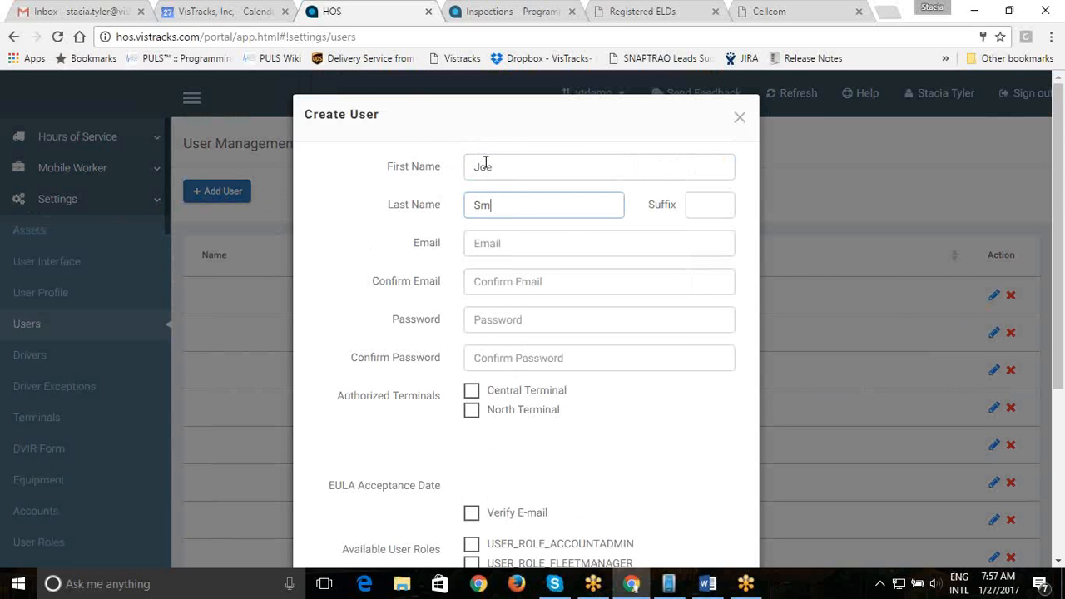
- Enter and confirm the user's e-mail address, then enter and confirm the account password
click(486, 243)
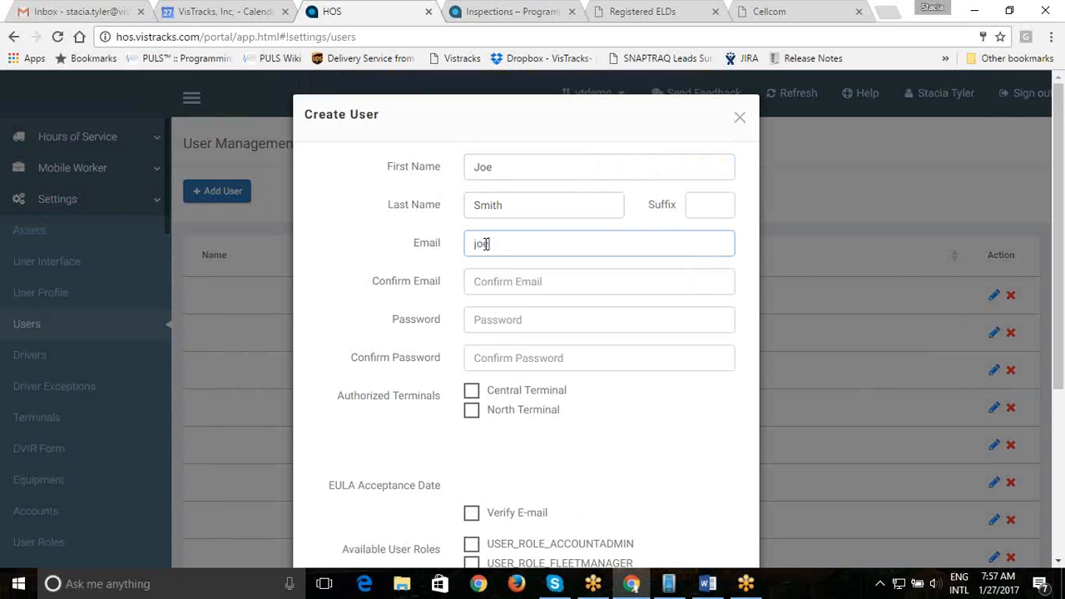
key(Tab)
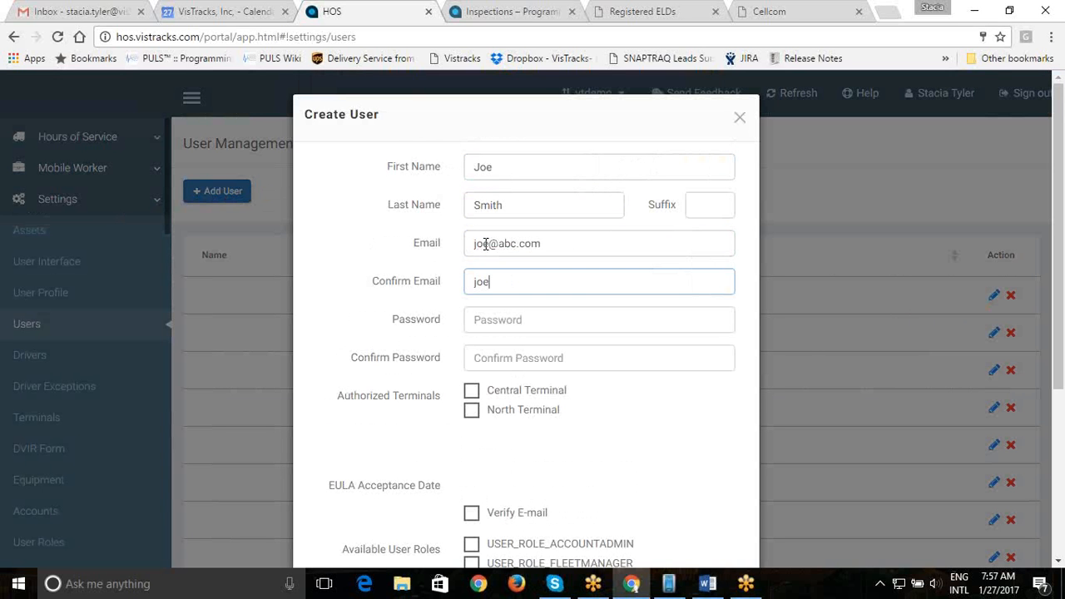
click(510, 321)
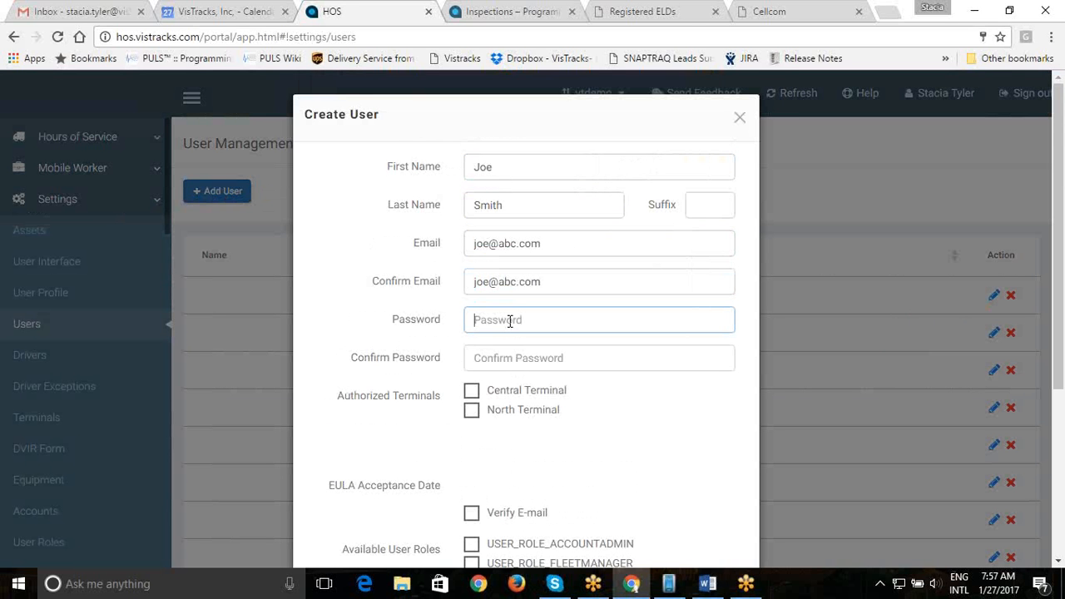
text(••••)
key(Tab)
text(••••)
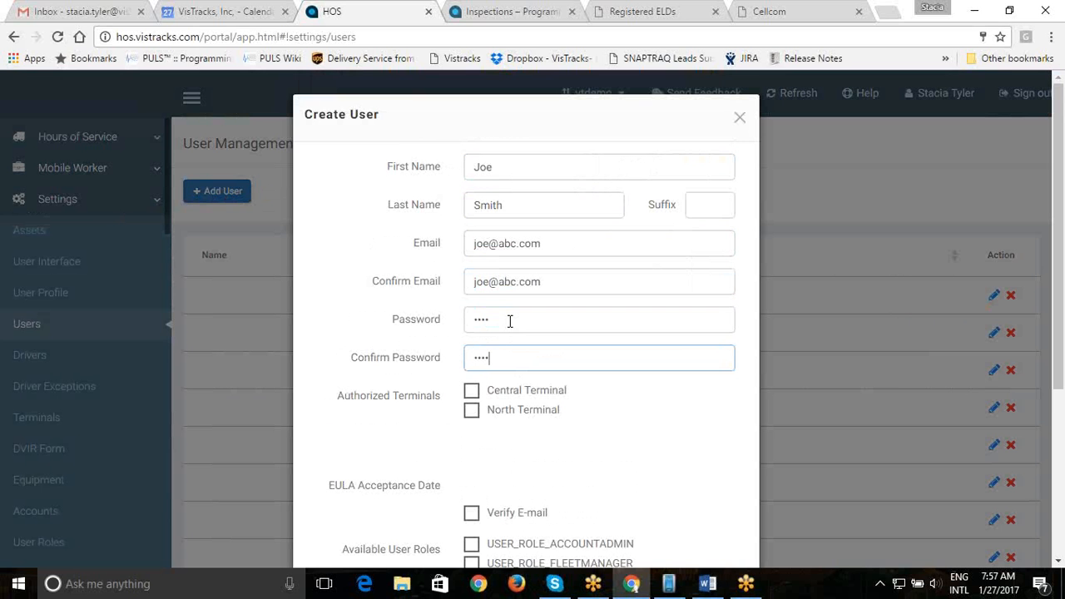
- Authorise the user for Central Terminal, assign the USER_ROLE_ACCOUNTADMIN role, and save the user
click(472, 394)
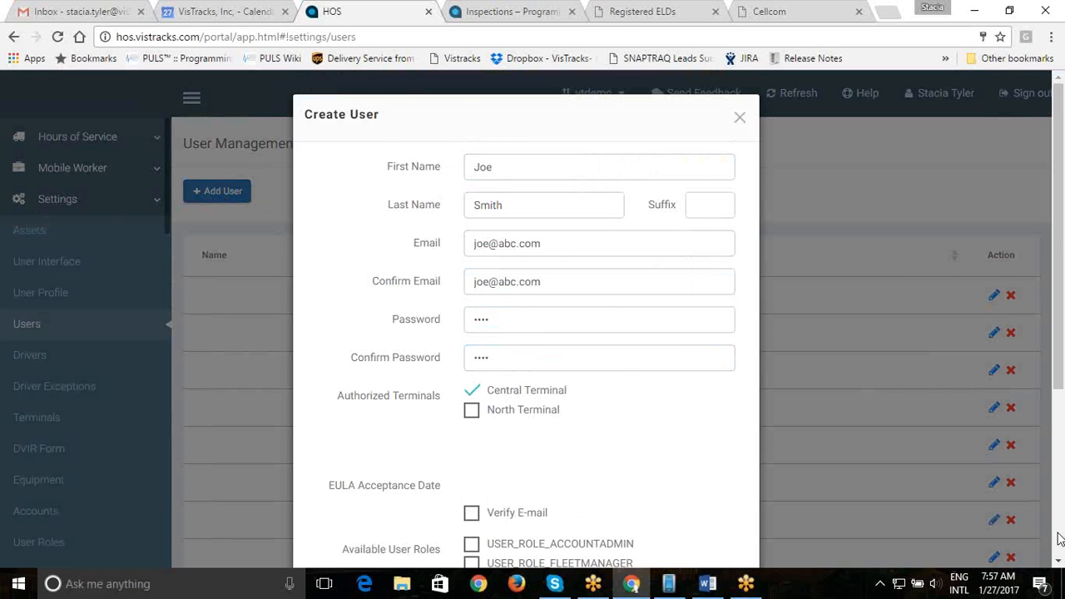
scroll(1051, 537, down, 3)
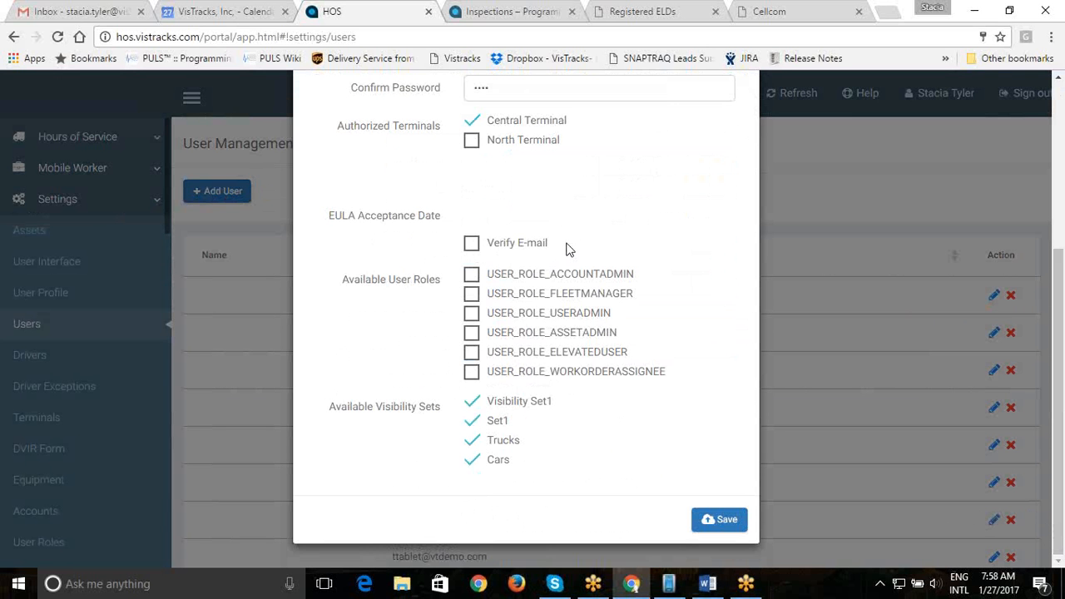
click(472, 275)
click(724, 523)
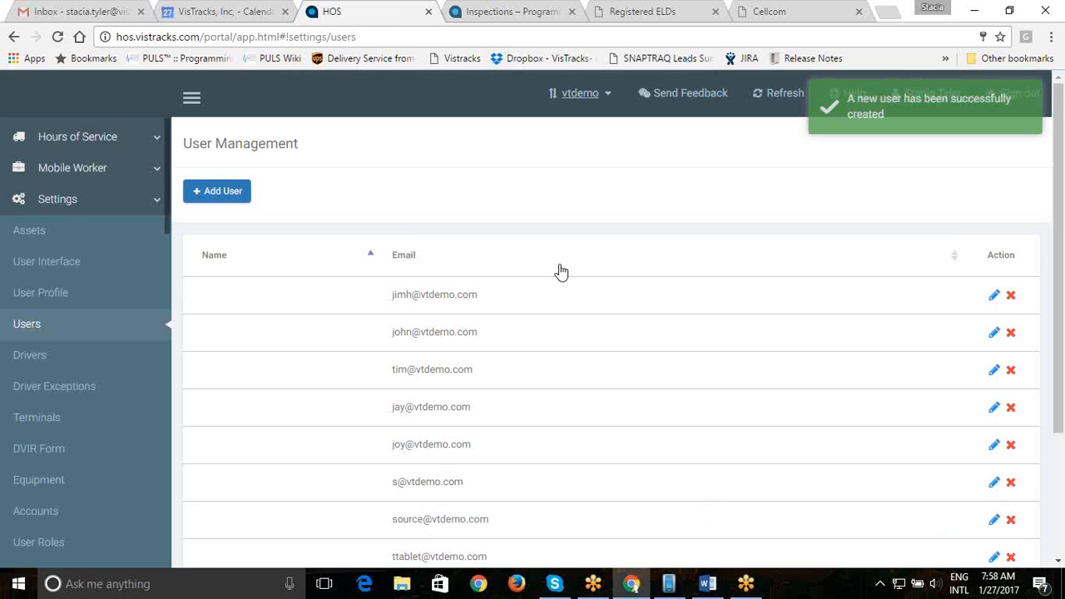
- Open a blank Create Driver form from the Drivers Management page
click(67, 360)
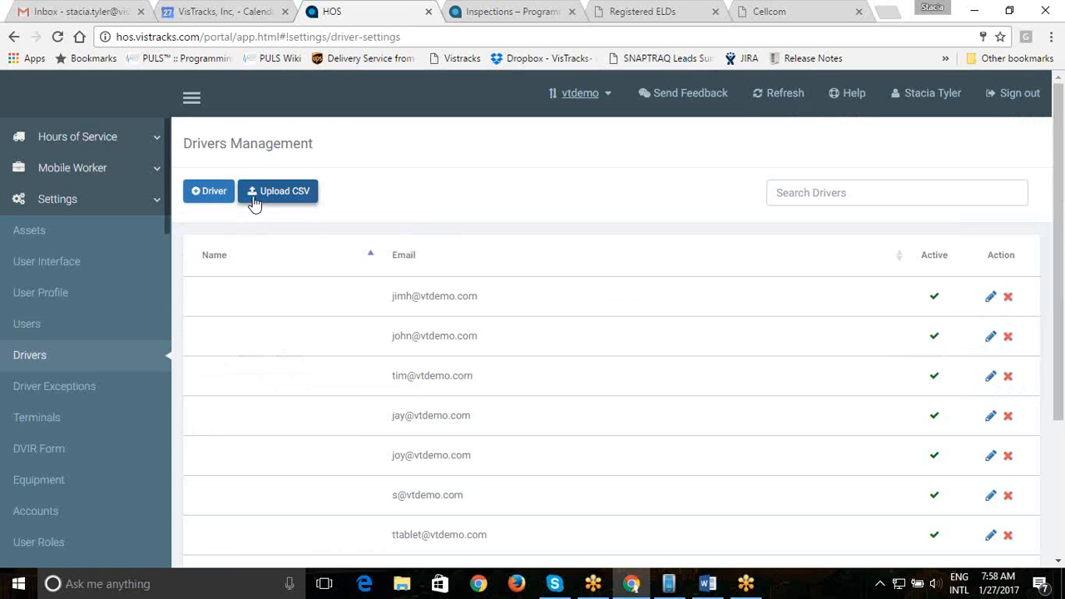
click(211, 198)
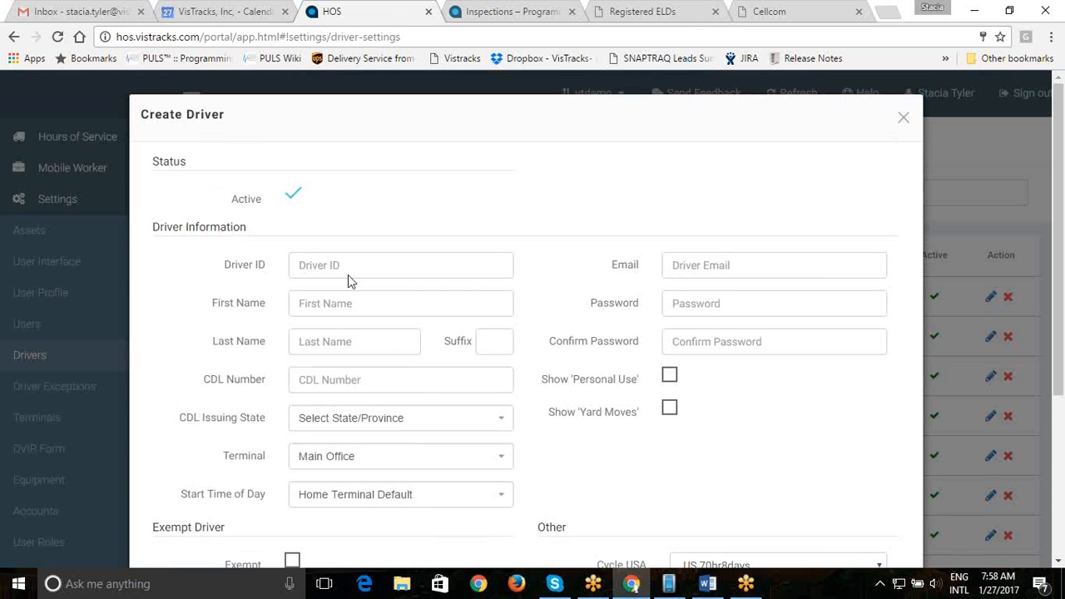
- Enter the driver's first and last name and CDL number, with Arkansas as issuing state
click(347, 303)
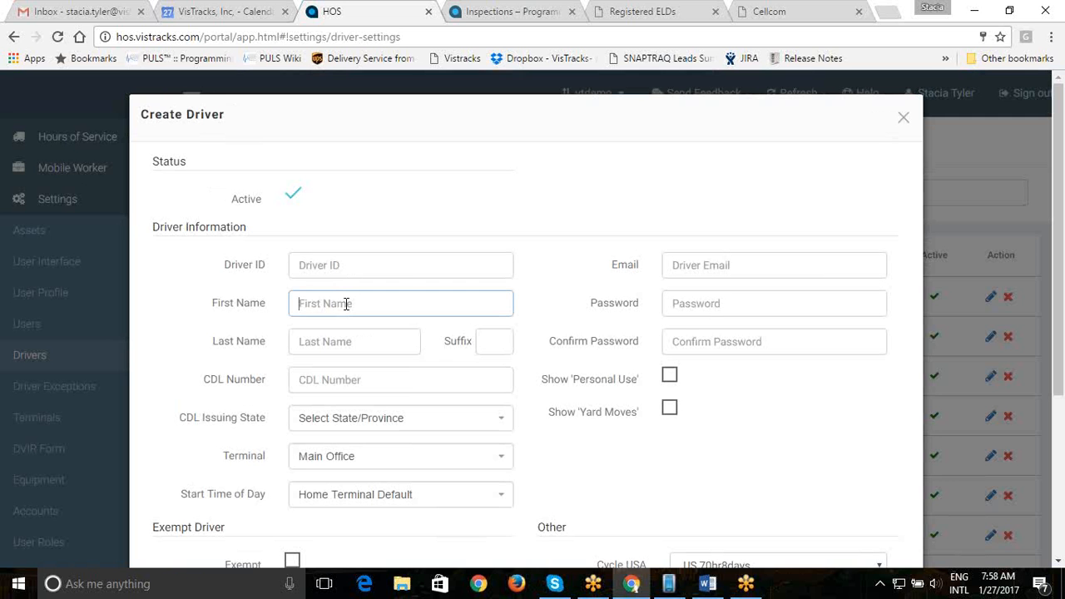
text(Joe)
key(Tab)
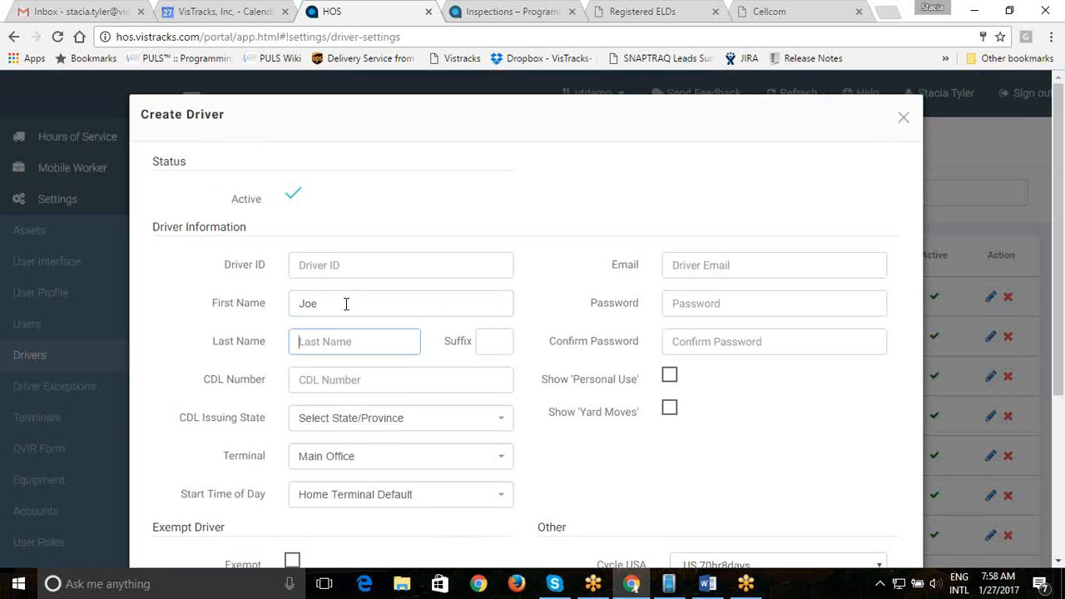
text(Smith)
key(Tab)
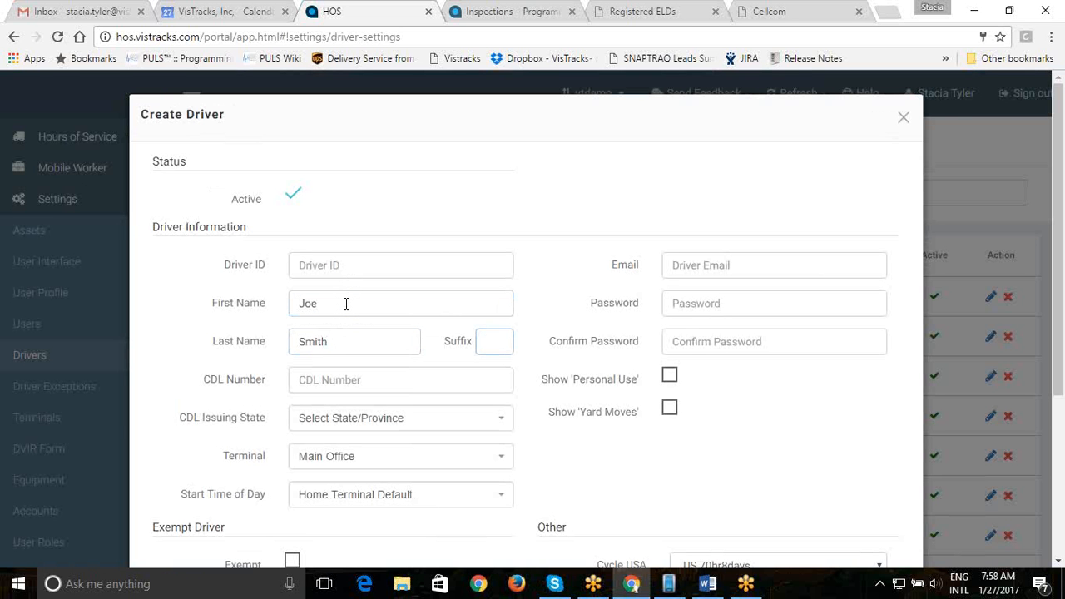
key(Tab)
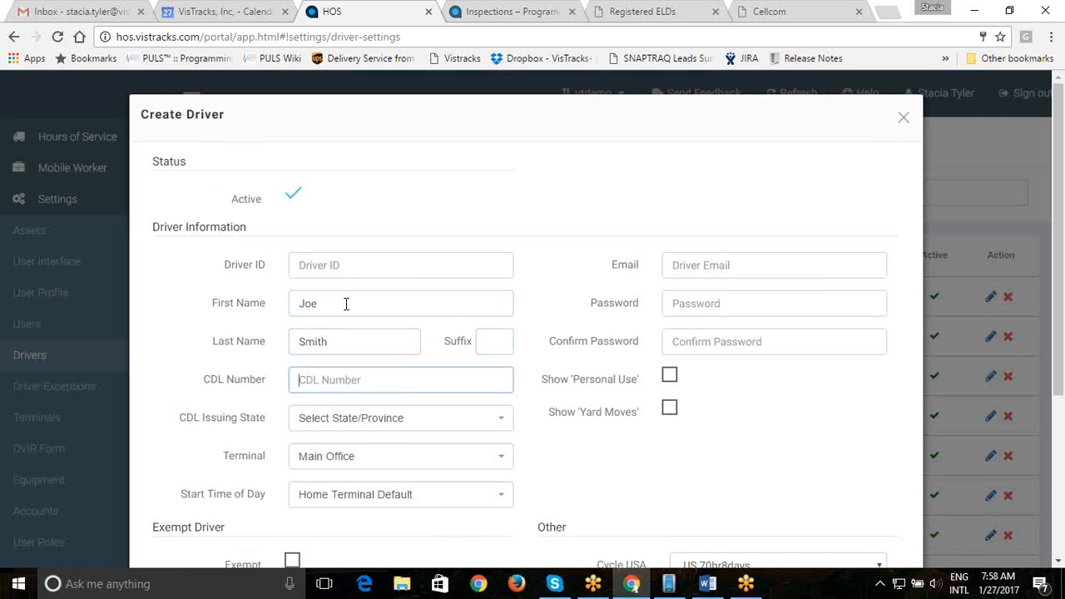
text(123456789)
click(499, 425)
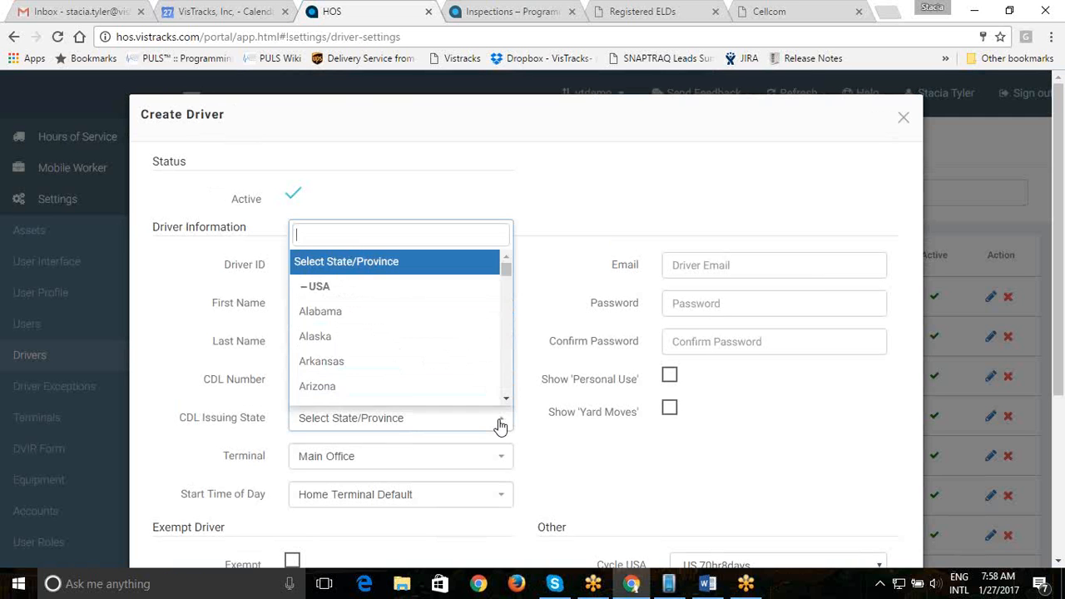
click(467, 362)
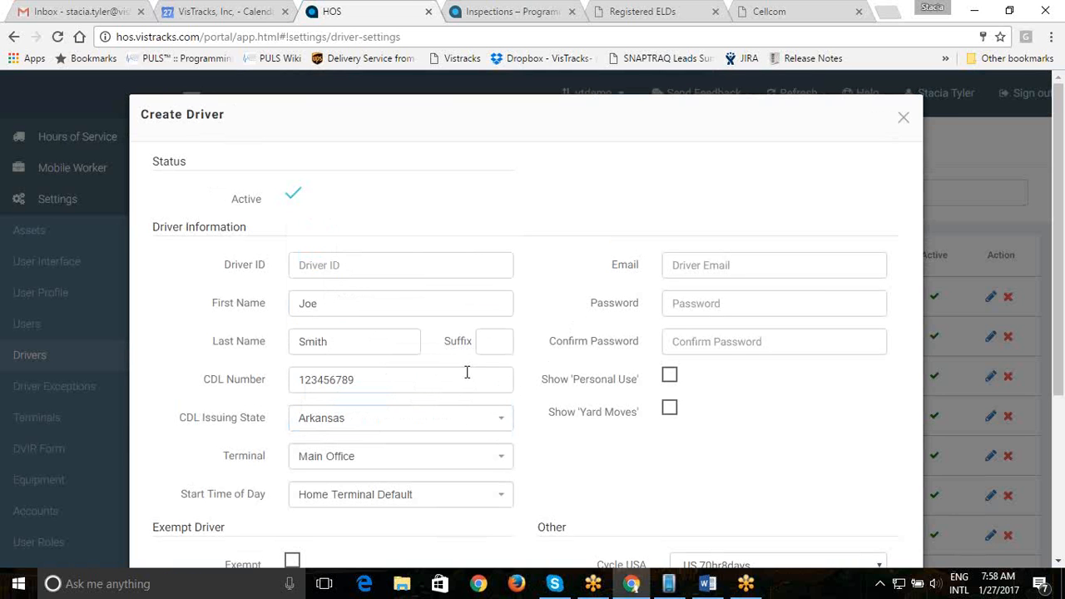
- Keep Main Office as terminal and Home Terminal Default as start time
click(504, 465)
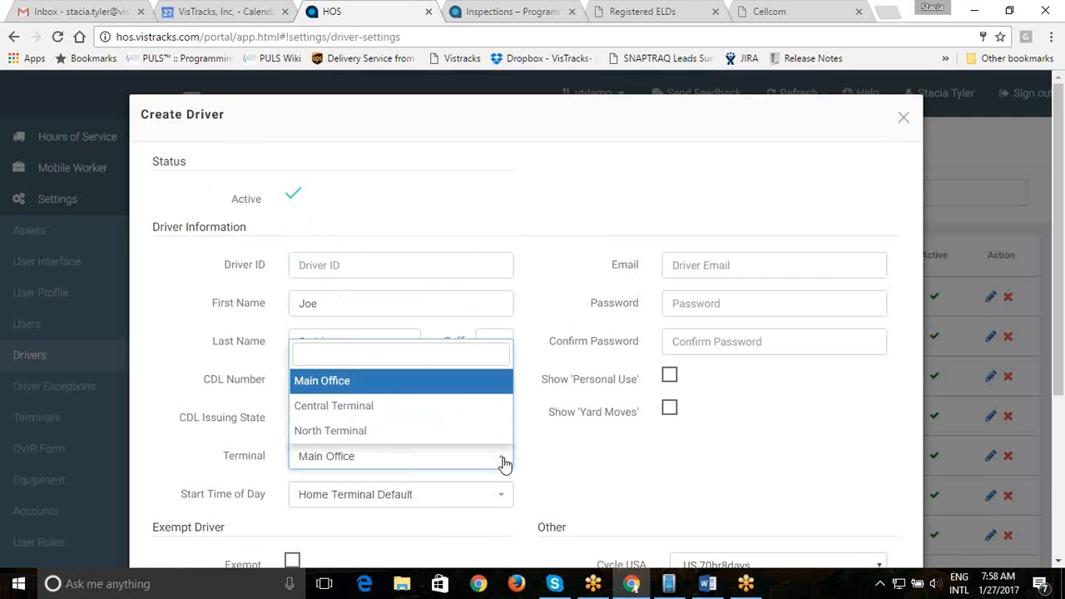
click(504, 464)
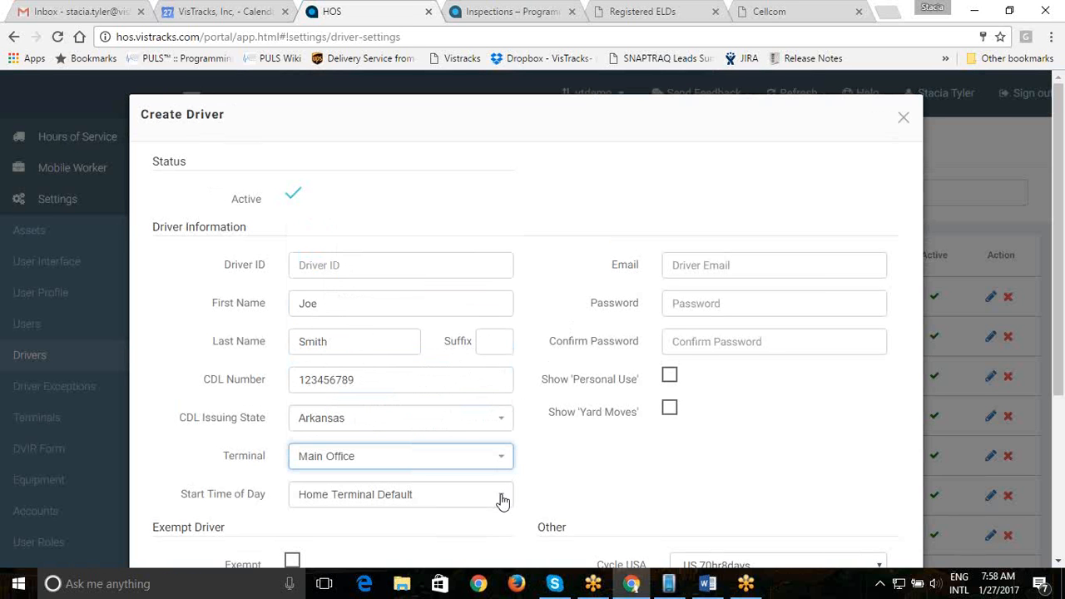
click(503, 500)
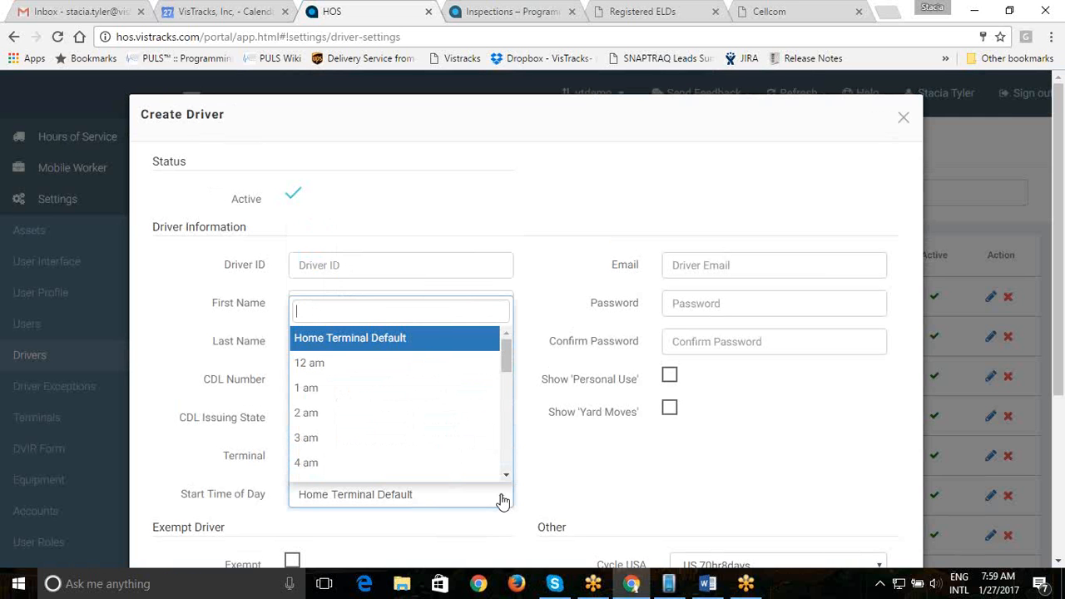
click(503, 500)
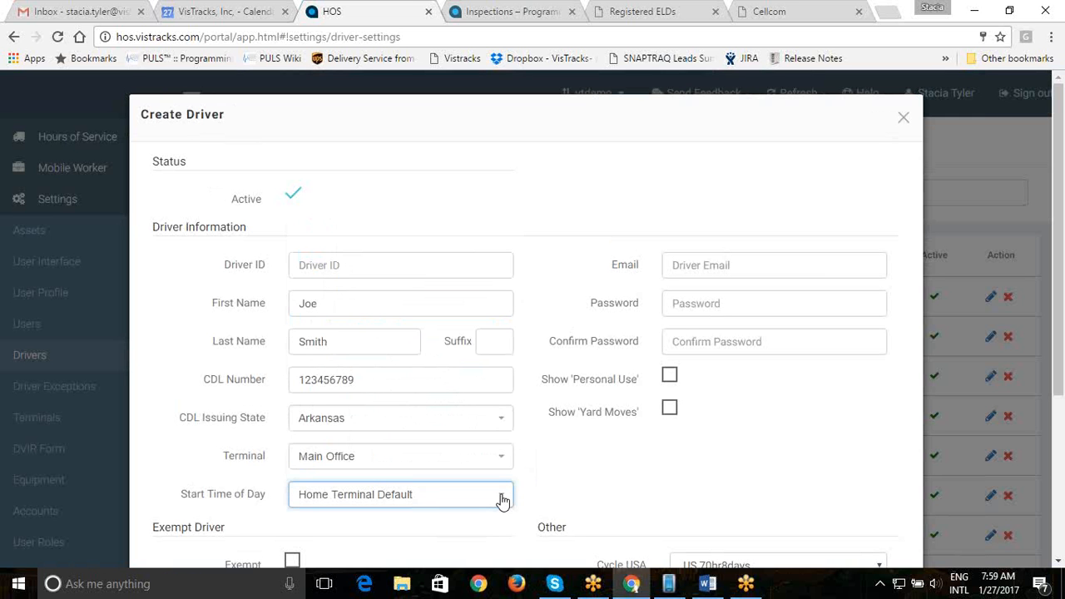
- Enter the driver's e-mail address, correcting the domain to abc.com, then enter and confirm the password
click(704, 265)
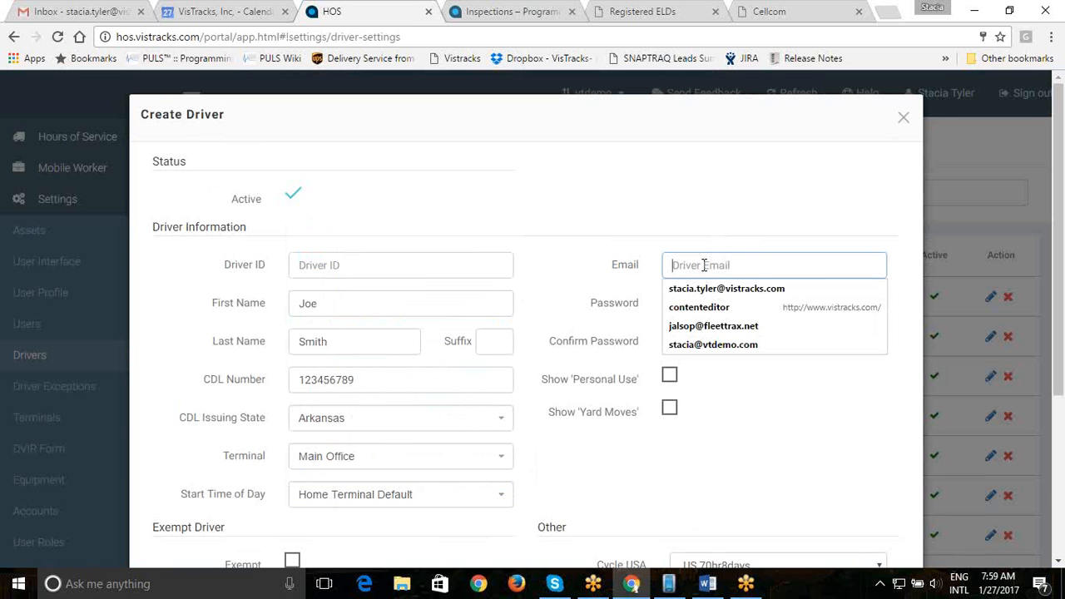
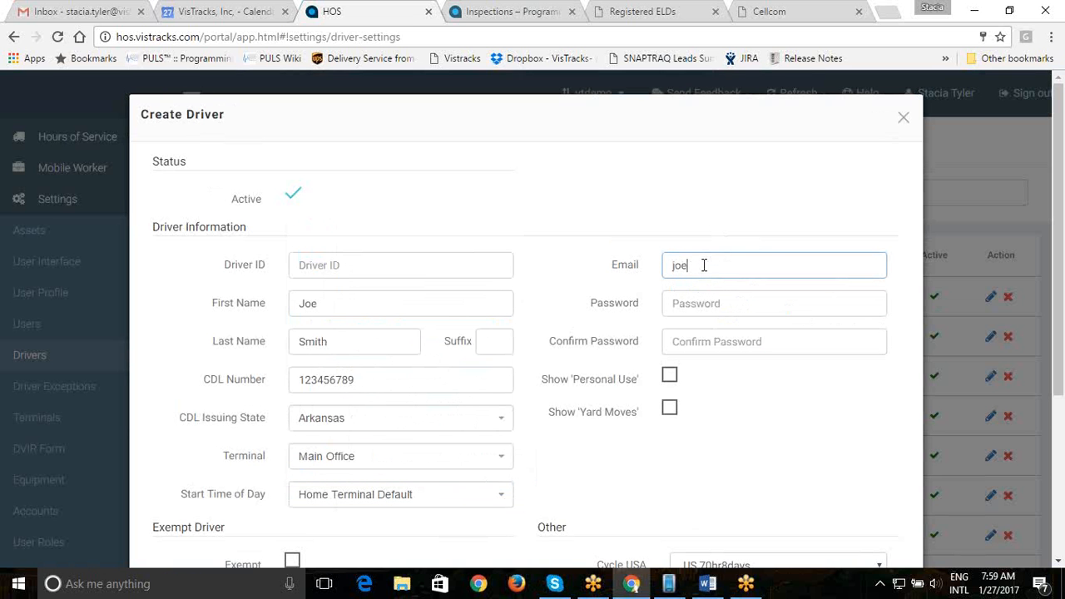
key(Tab)
text(1234)
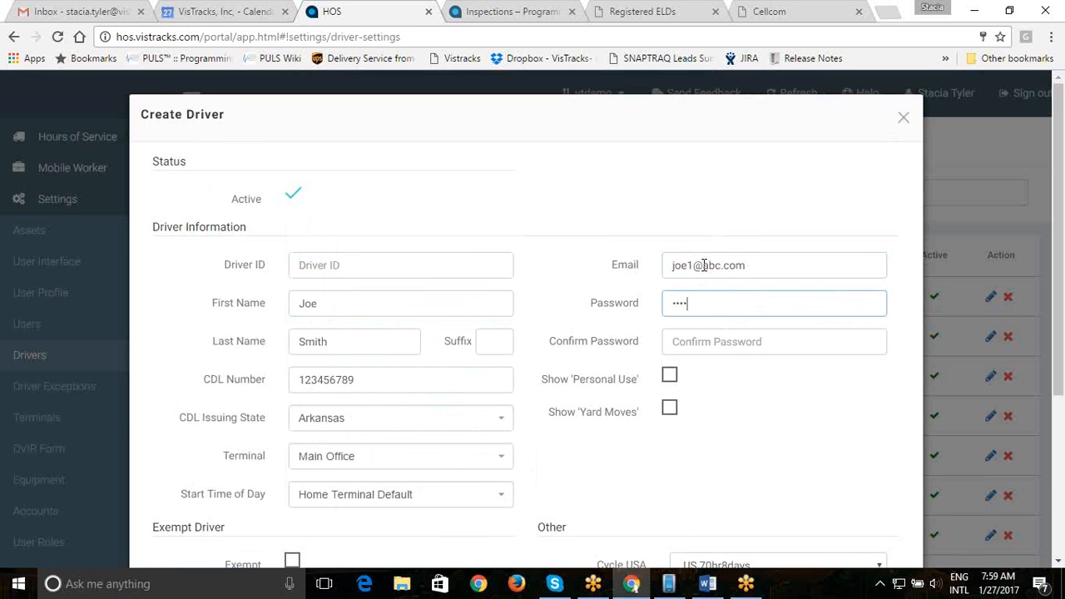
click(678, 347)
text(12)
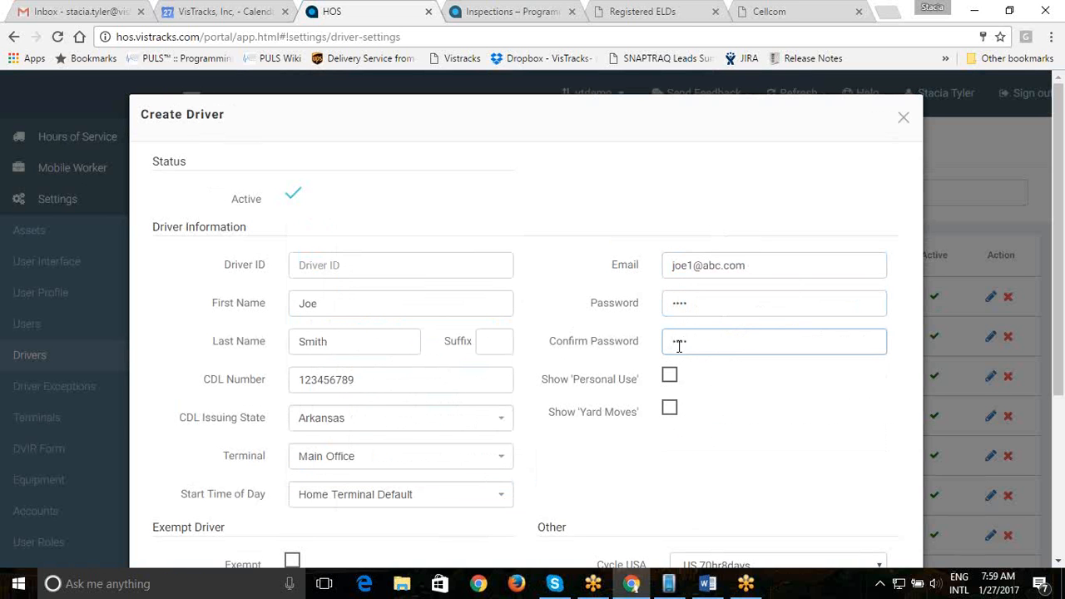
text(34)
- Set the driver's Cycle USA to US 60hr7days
click(616, 455)
scroll(617, 455, down, 2)
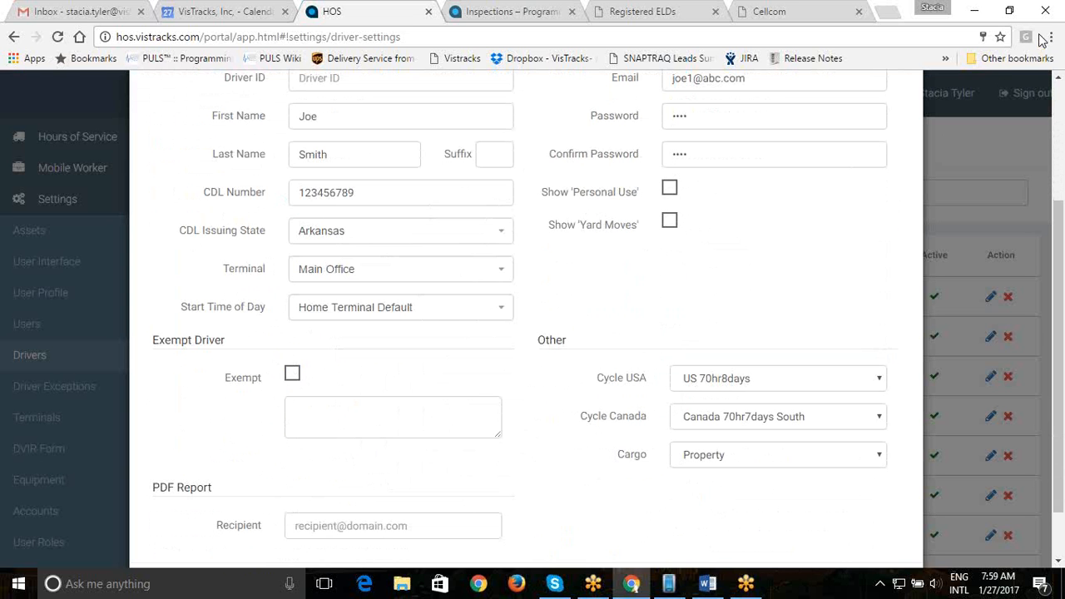
click(882, 377)
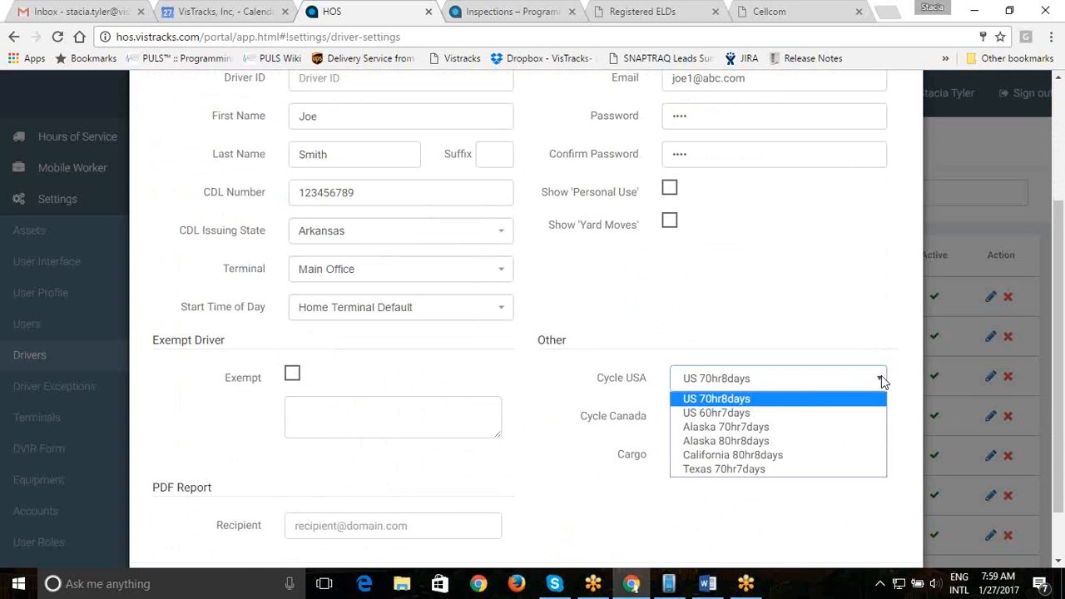
key(Escape)
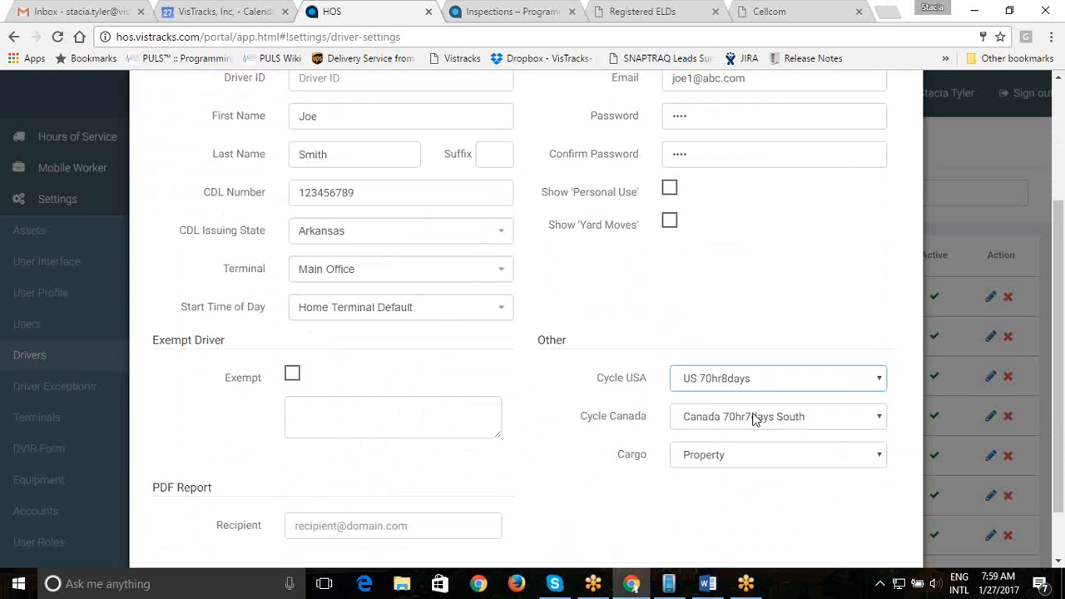
key(Down)
- Set Cycle Canada to Canada 80Hr7days North, keep Property cargo, and save the driver
click(884, 419)
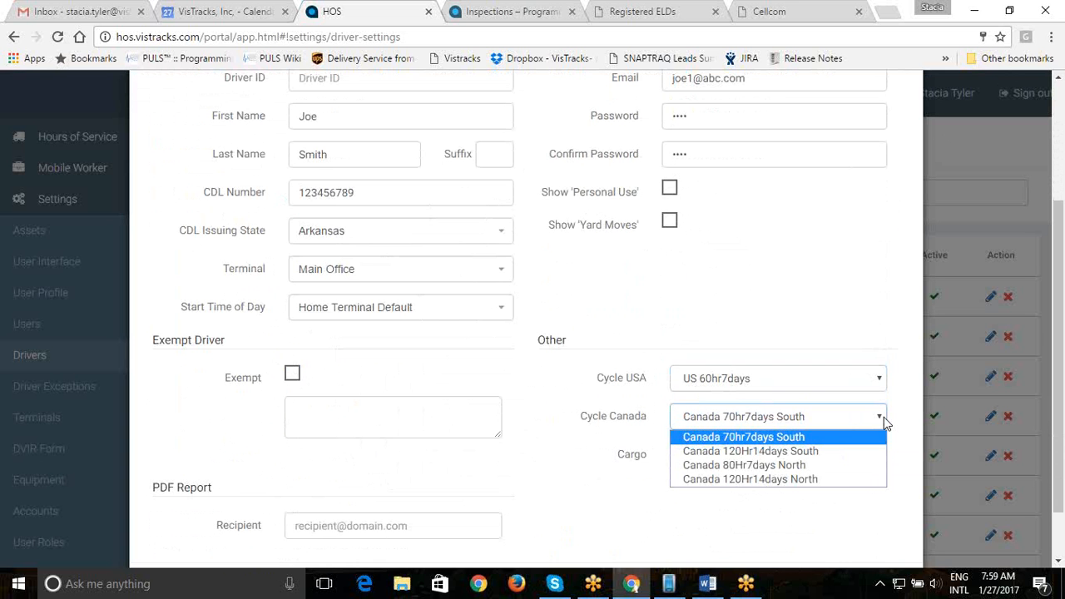
click(828, 466)
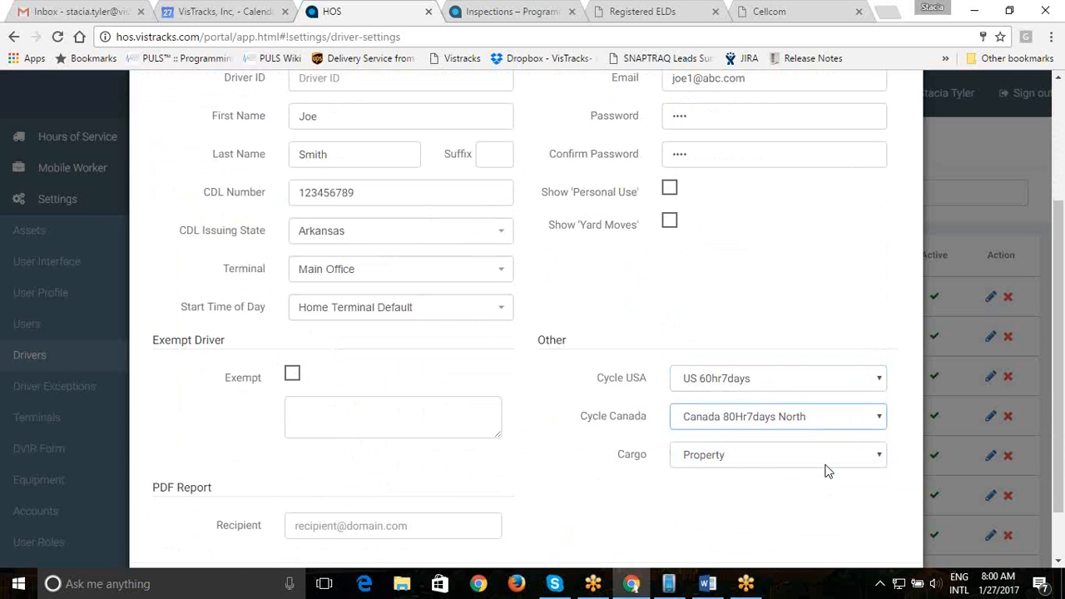
click(881, 454)
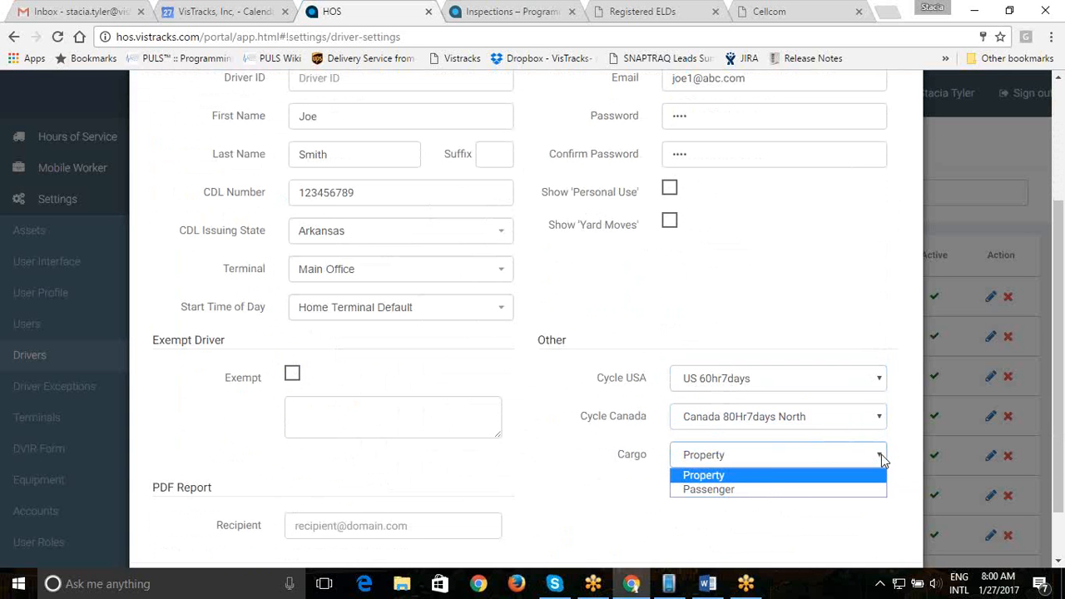
click(636, 523)
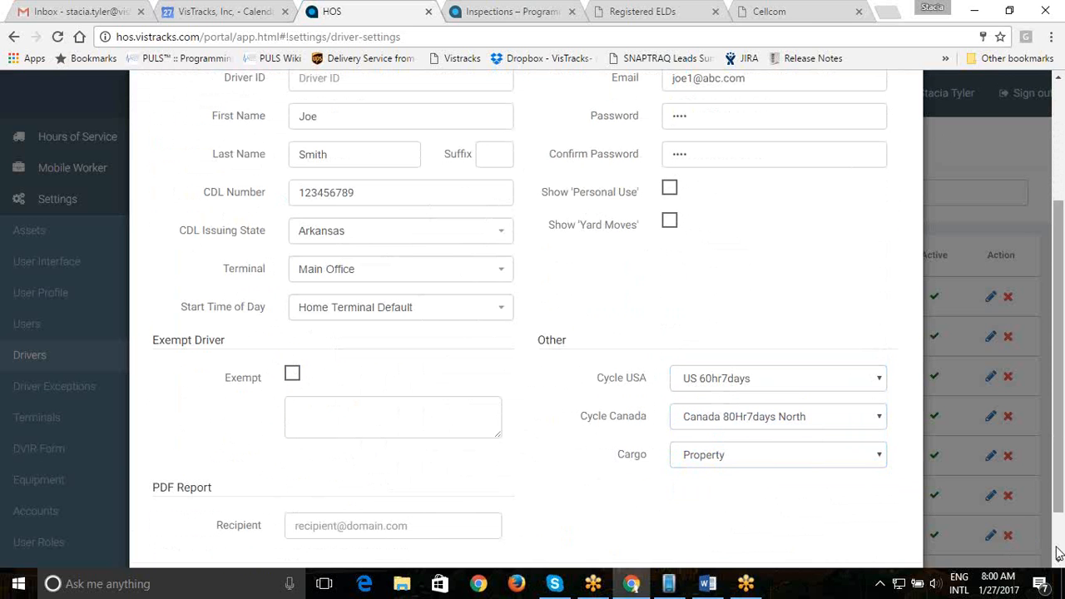
scroll(1059, 553, down, 1)
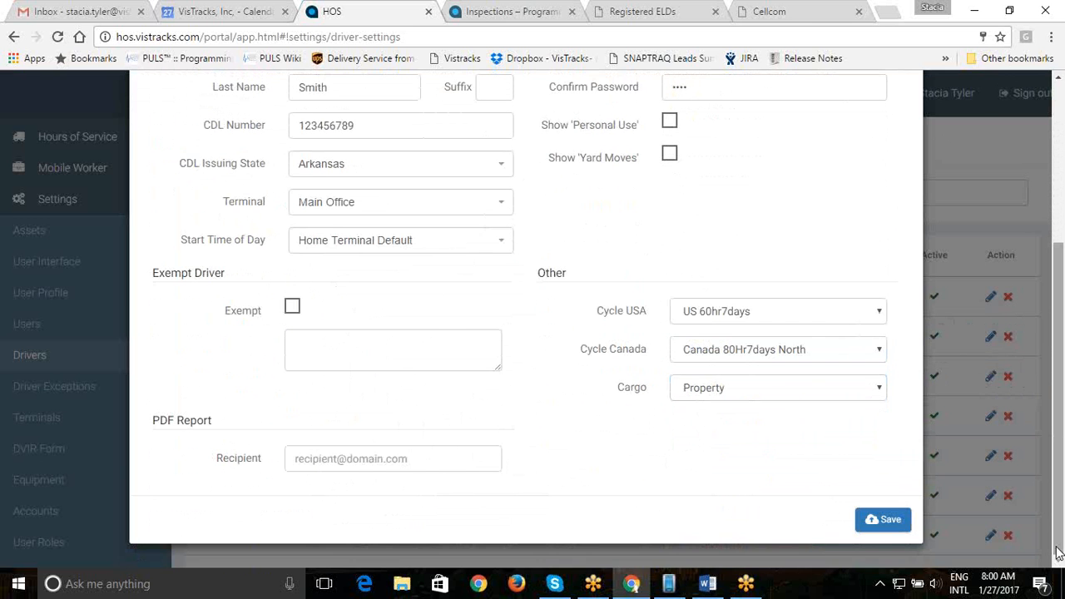
click(883, 522)
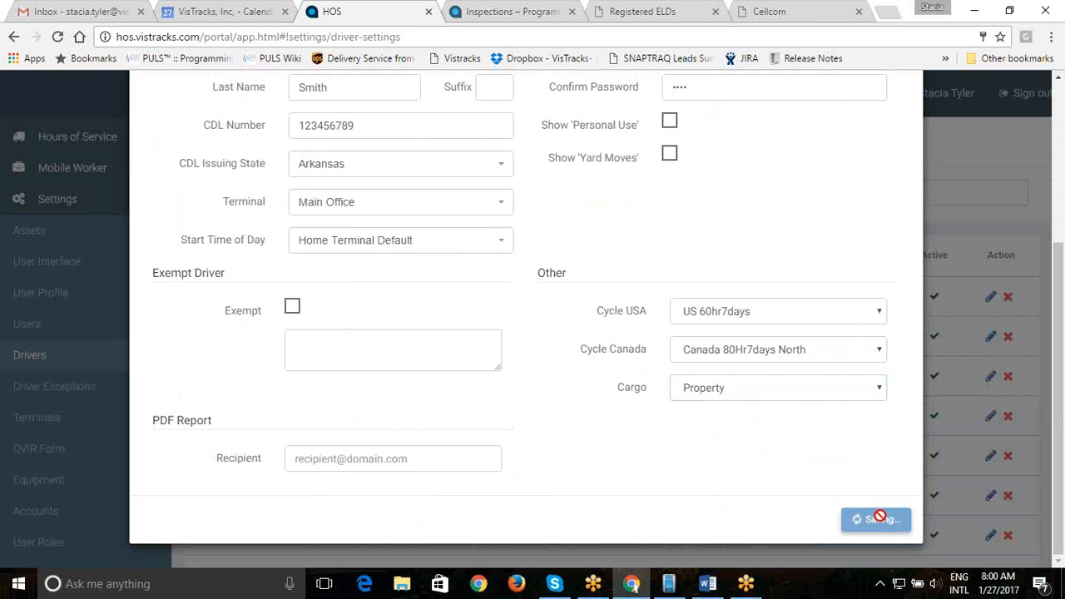